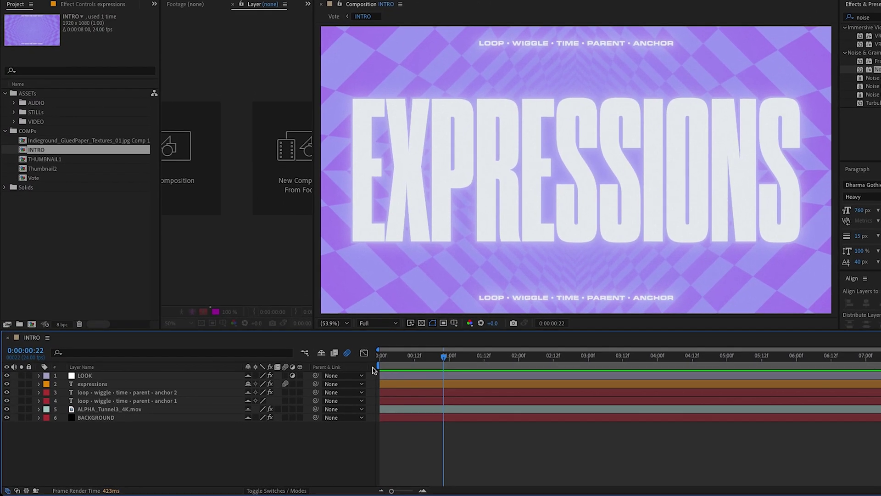
# - Give the expressions layer's Position a loopOut() expression so its keyframes repeat
pyautogui.click(62, 384)
pyautogui.click(38, 384)
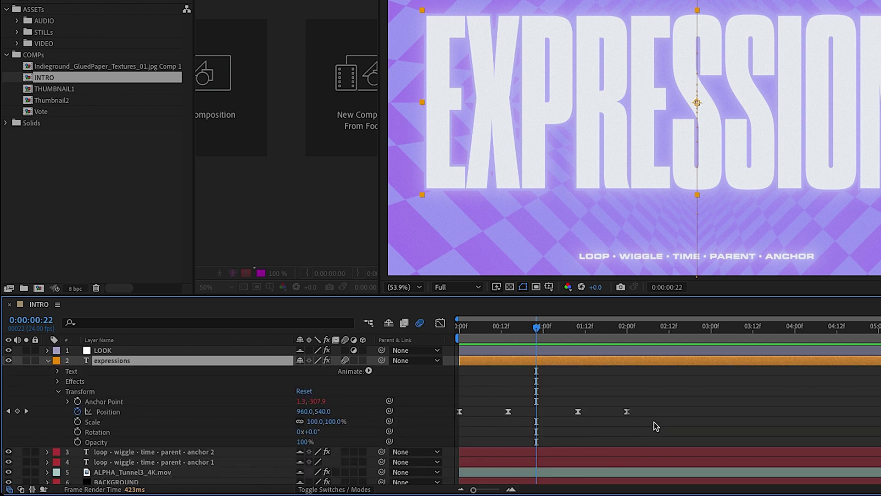
pyautogui.keyDown('alt'); pyautogui.click(79, 415); pyautogui.keyUp('alt')
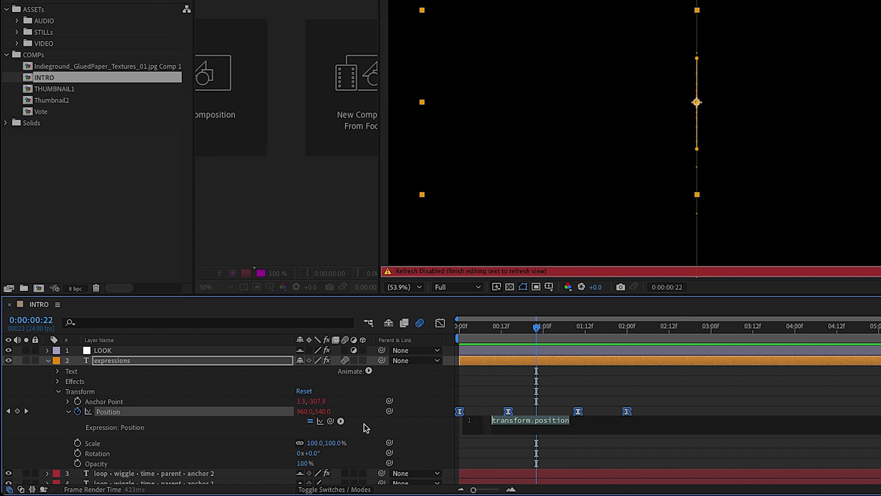
pyautogui.click(341, 421)
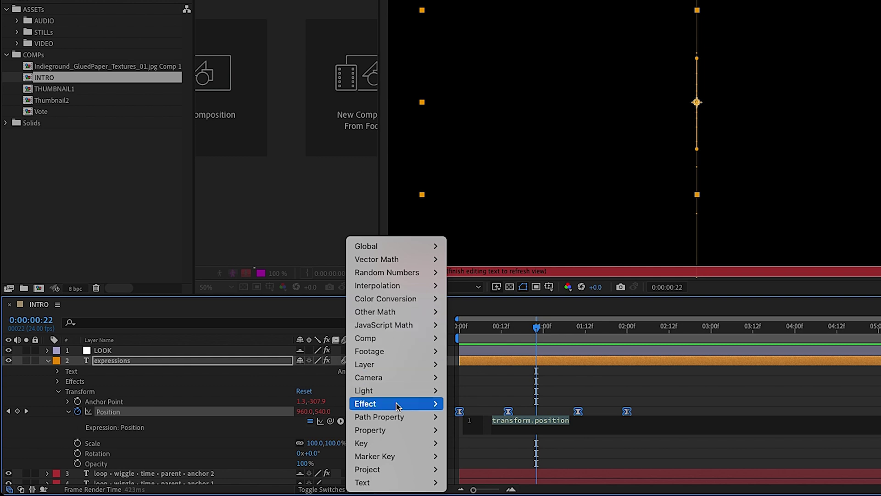
pyautogui.moveTo(395, 429)
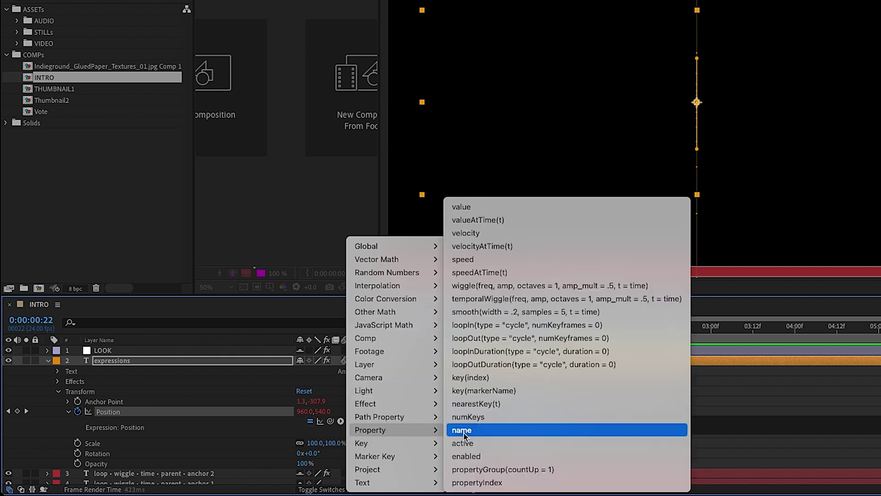
pyautogui.click(725, 432)
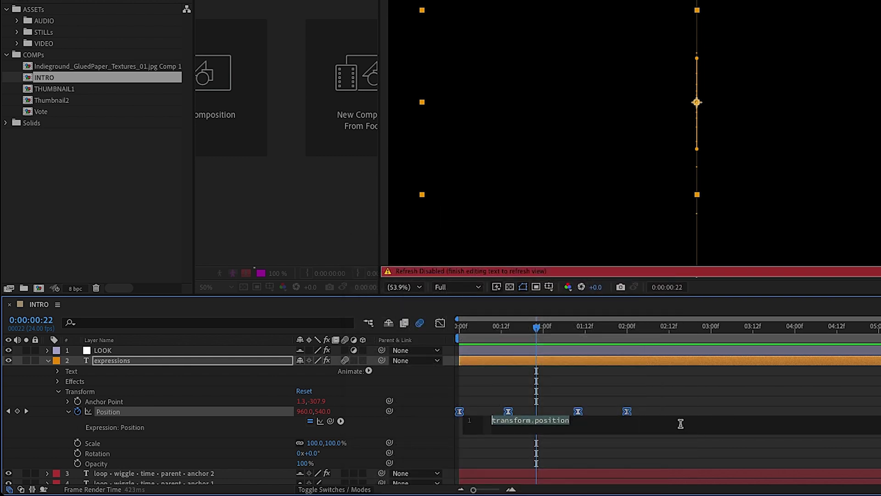
pyautogui.write('loo')
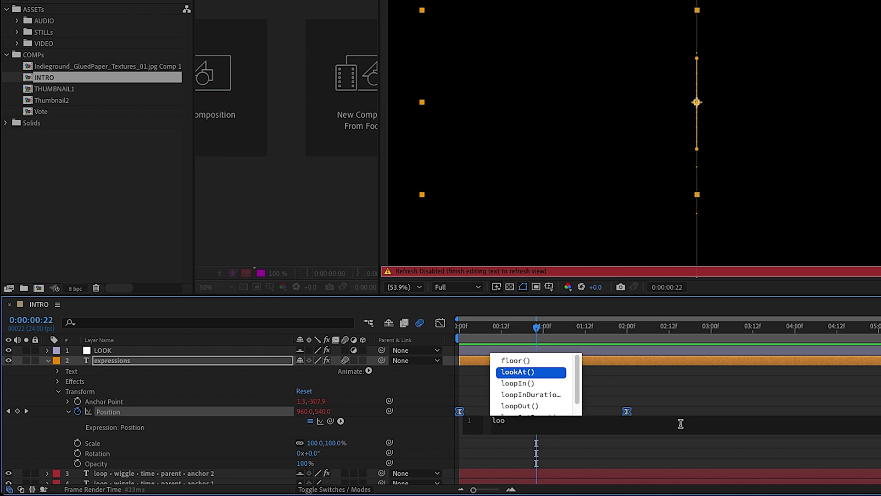
pyautogui.press('Down')
pyautogui.press('Down')
pyautogui.press('Down')
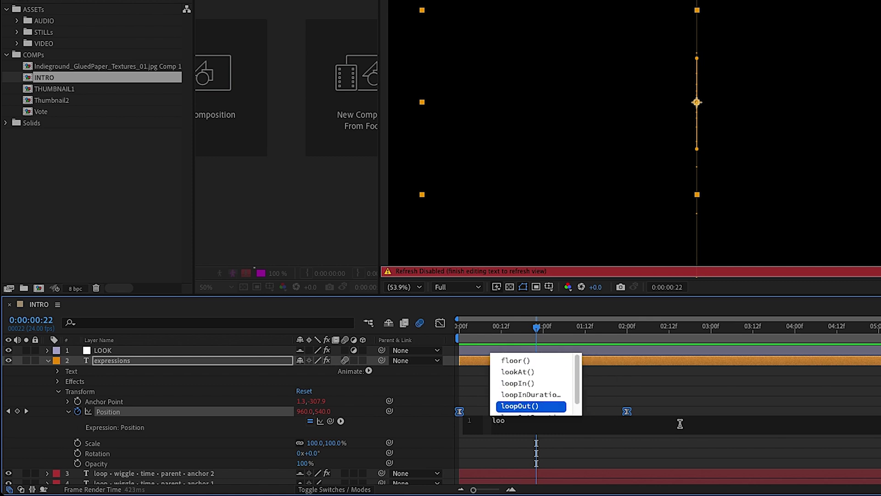
pyautogui.press('Return')
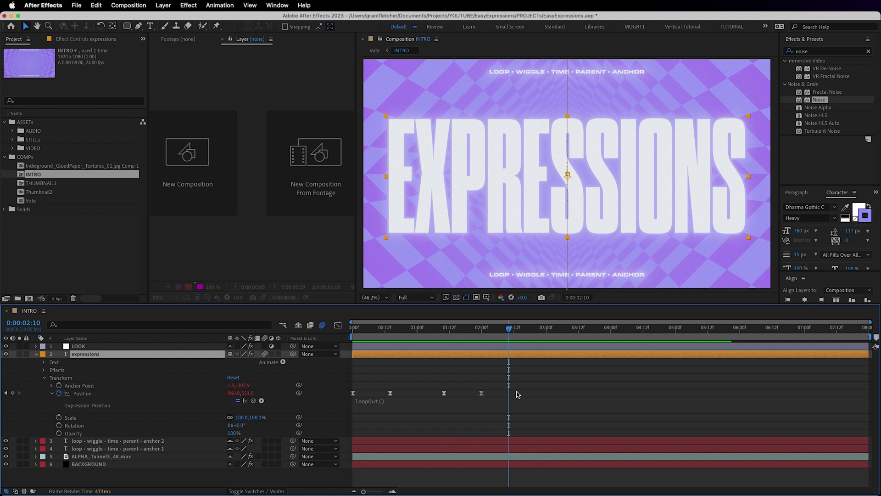
# - Collapse the expressions layer and reveal the expressions on every INTRO layer, including the anchor-point one
pyautogui.click(53, 394)
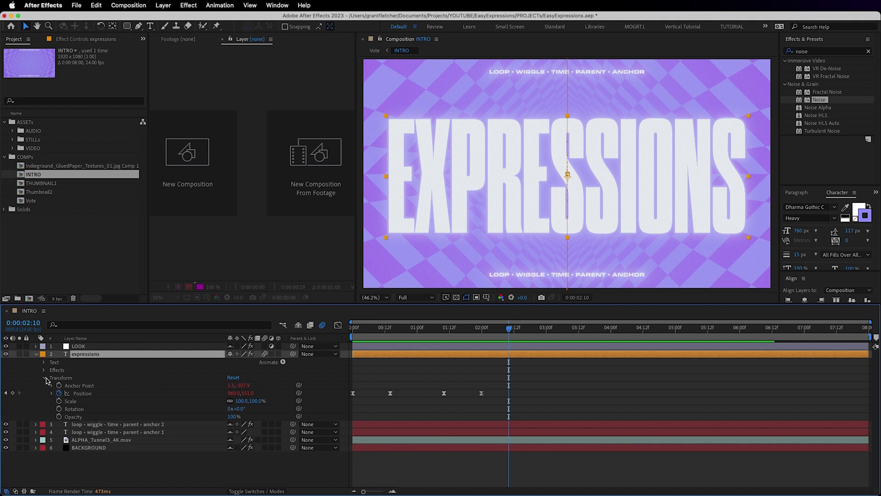
pyautogui.click(36, 354)
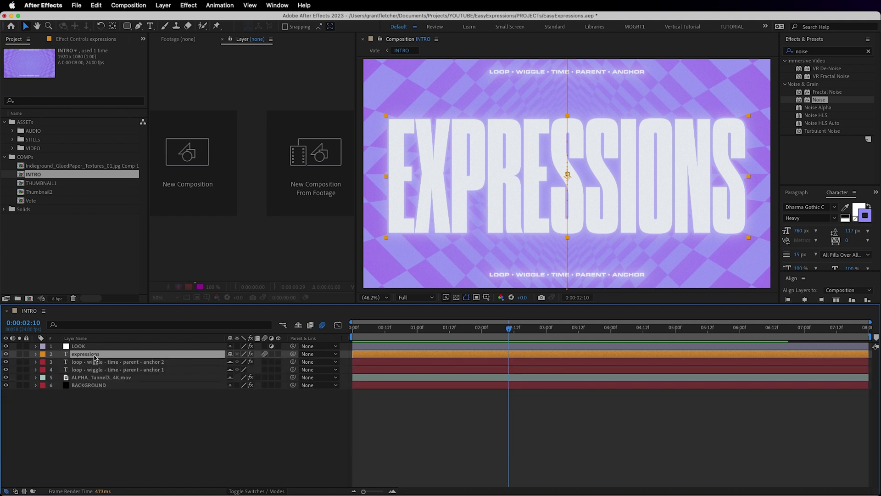
pyautogui.click(107, 362)
pyautogui.press('e')
pyautogui.press('e')
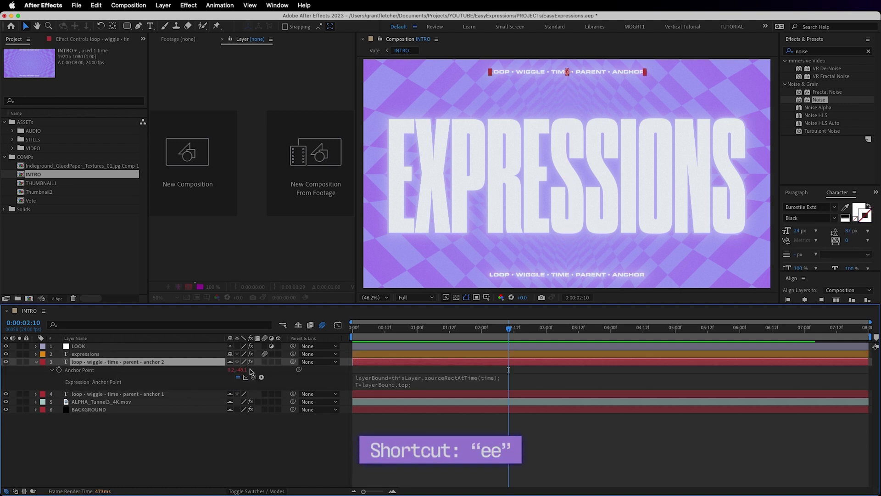
pyautogui.click(134, 429)
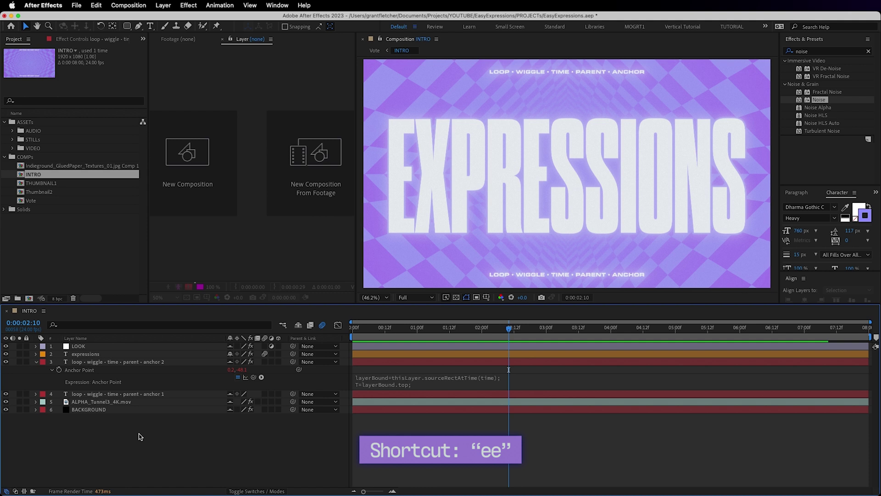
pyautogui.press('e')
pyautogui.press('e')
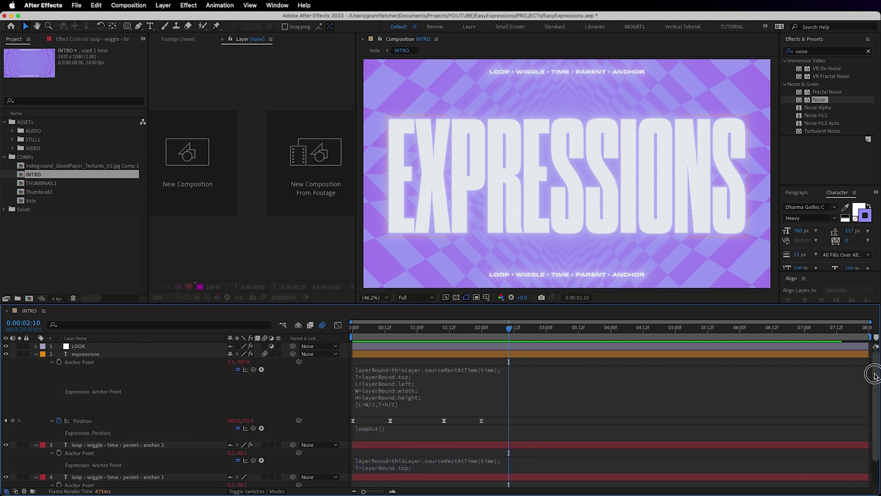
pyautogui.moveTo(873, 374); pyautogui.dragTo(875, 351)
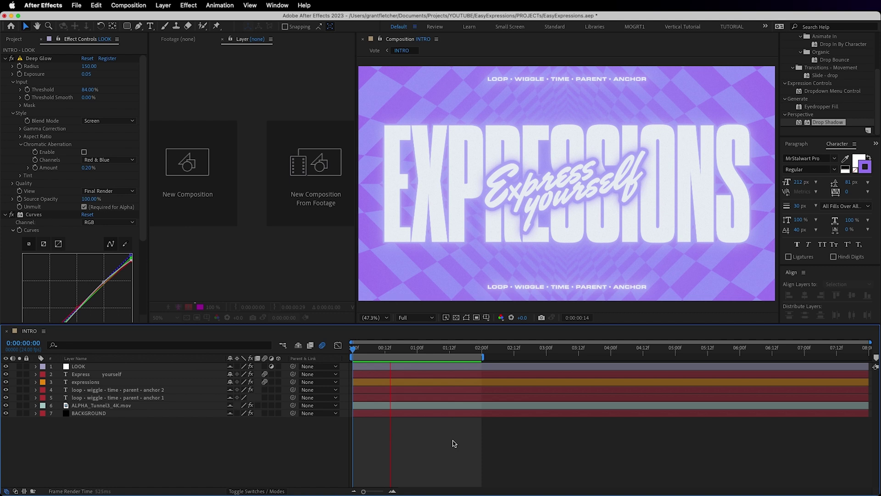
# - Stop at frame 15 and show Position for the Express yourself and expressions layers
pyautogui.click(394, 348)
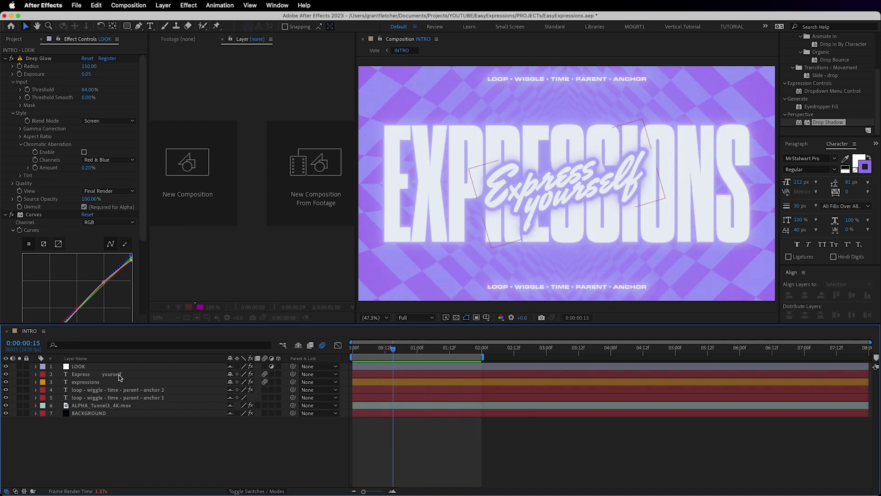
pyautogui.click(118, 374)
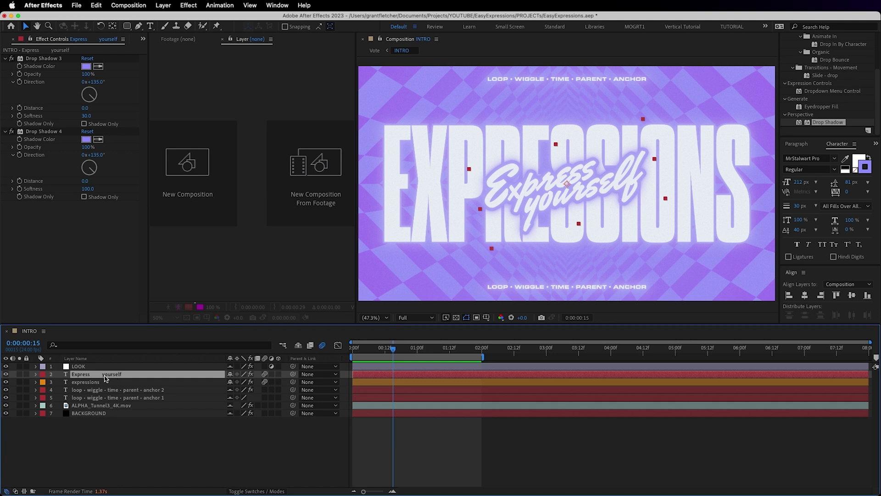
pyautogui.click(87, 383)
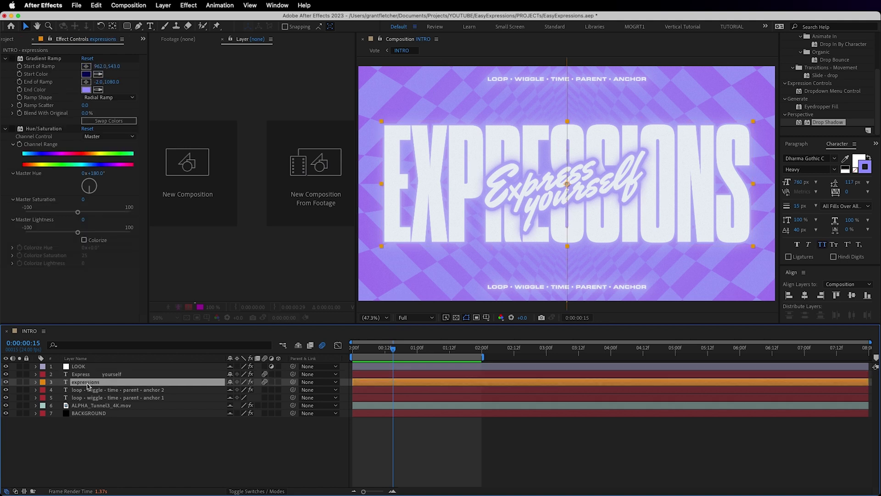
pyautogui.keyDown('shift'); pyautogui.click(109, 375); pyautogui.keyUp('shift')
pyautogui.press('p')
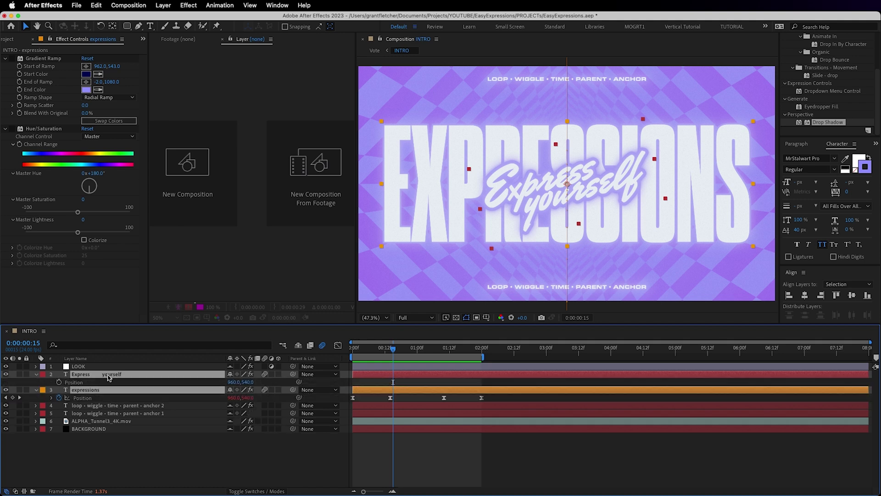
# - Pickwhip Express yourself's Position to the expressions Position, preview, and open the linking expression
pyautogui.click(360, 383)
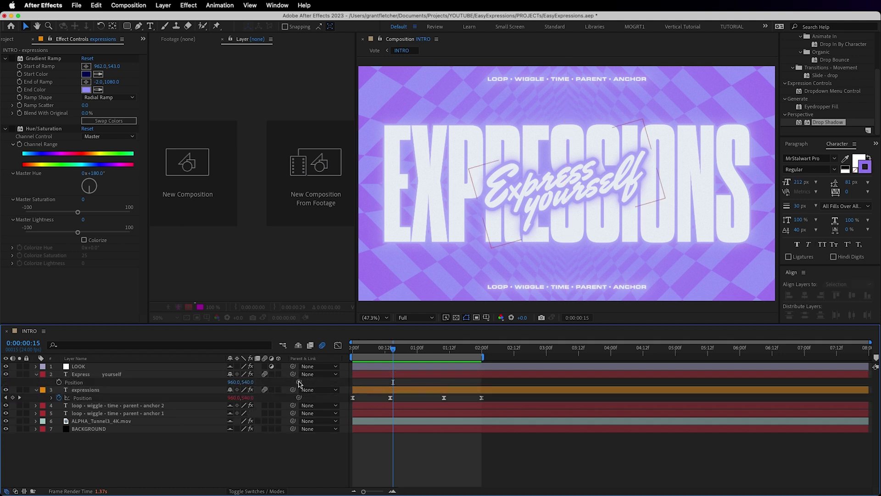
pyautogui.moveTo(299, 383); pyautogui.dragTo(110, 401)
pyautogui.press('space')
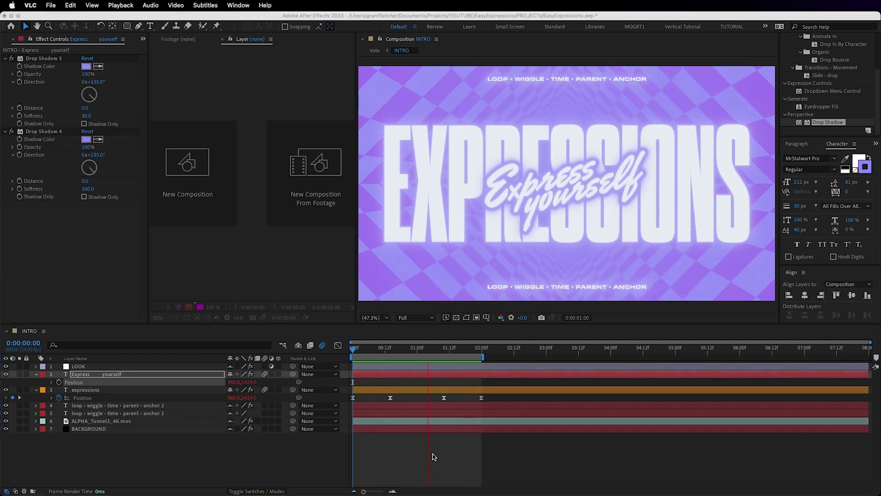
pyautogui.press('space')
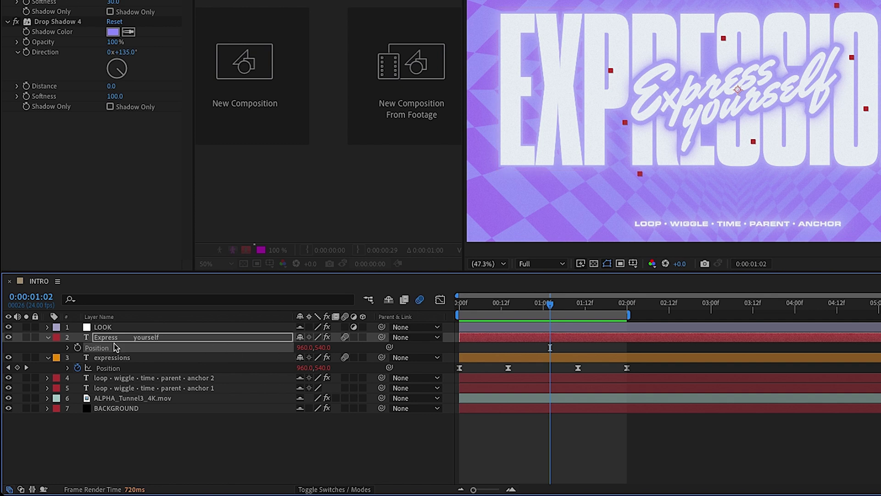
pyautogui.click(69, 348)
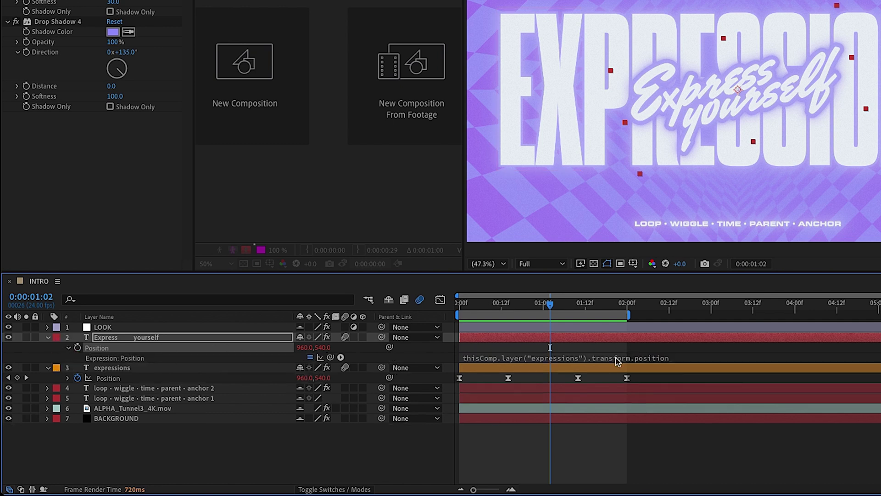
pyautogui.click(686, 361)
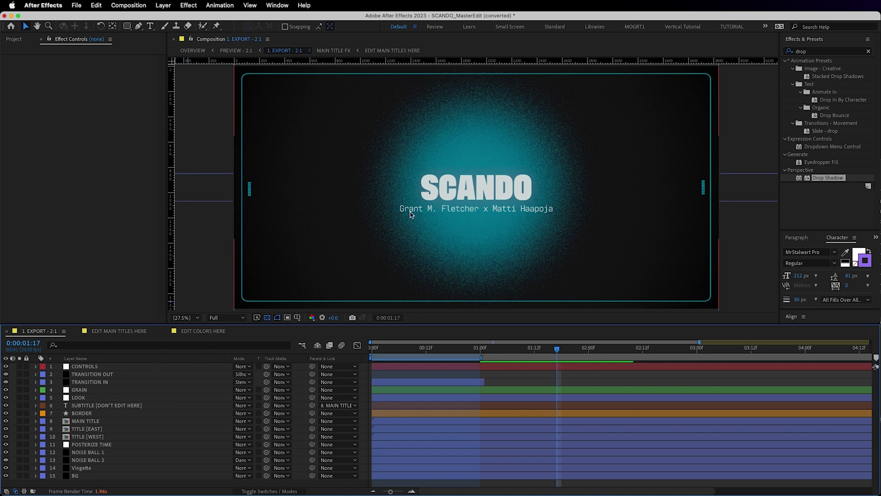
# - Set the CHANGE COLORS HERE primary colour to purple, then return to 1. EXPORT - 2:1
pyautogui.click(202, 332)
pyautogui.click(120, 367)
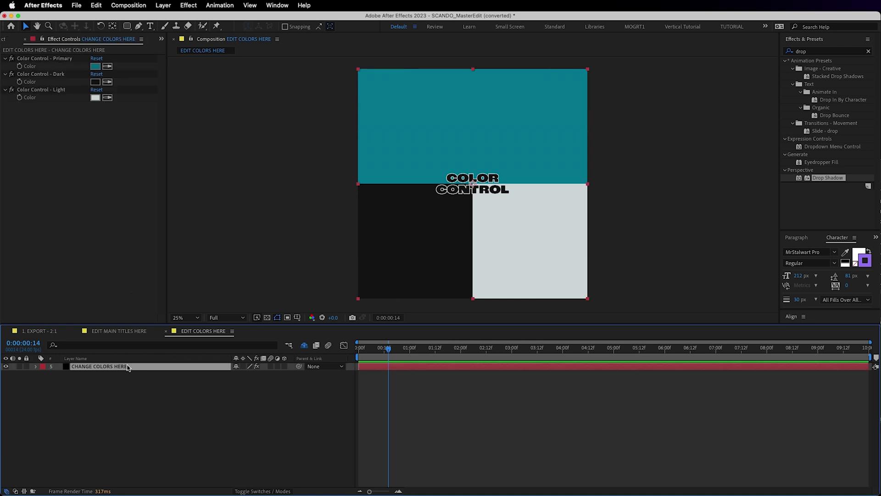
pyautogui.click(95, 66)
pyautogui.moveTo(457, 358); pyautogui.dragTo(457, 324)
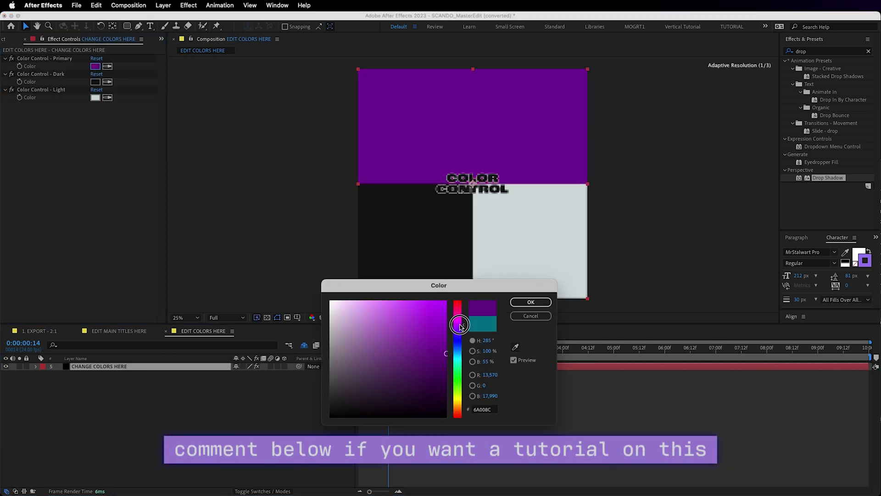
pyautogui.click(388, 297)
pyautogui.click(456, 326)
pyautogui.click(404, 319)
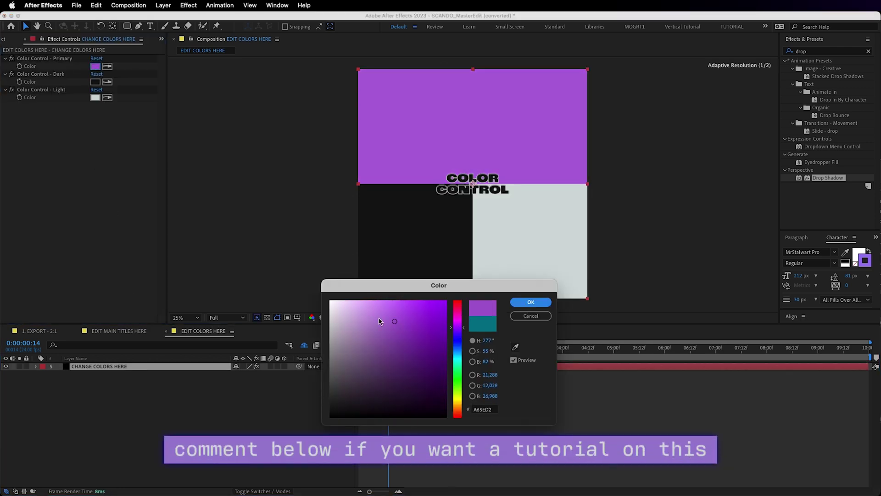
pyautogui.press('Return')
pyautogui.click(39, 331)
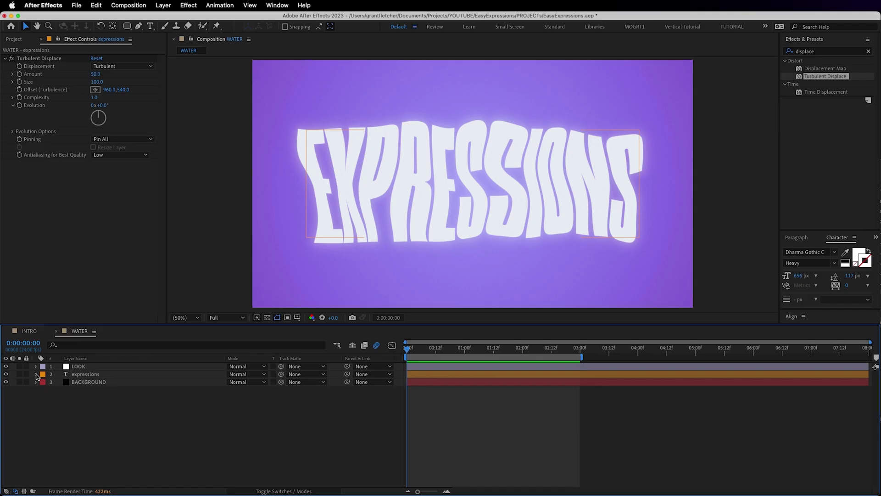
# - Add a time-based expression to the title's Turbulent Displace Evolution and adjust its multiplier
pyautogui.click(36, 374)
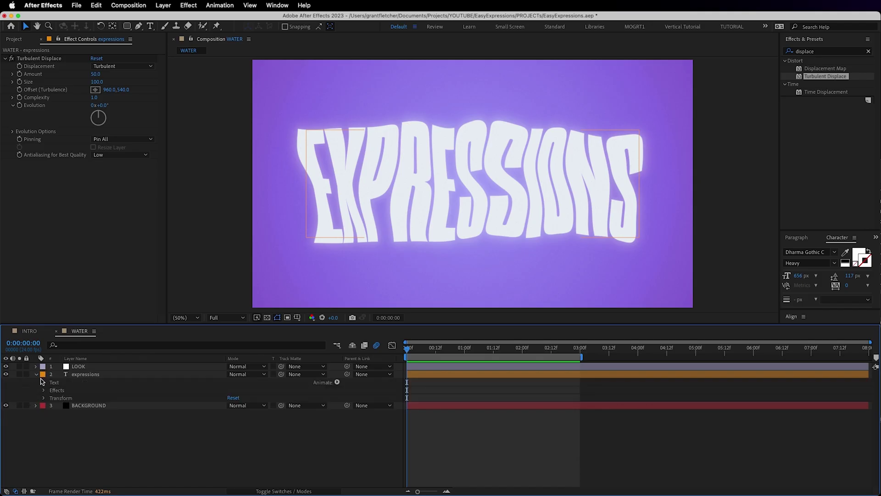
pyautogui.click(44, 391)
pyautogui.click(52, 398)
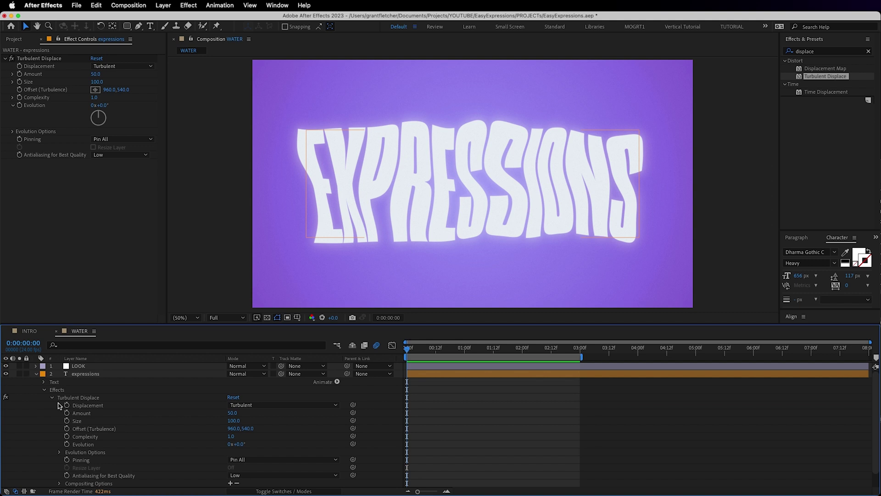
pyautogui.keyDown('alt'); pyautogui.click(66, 444); pyautogui.keyUp('alt')
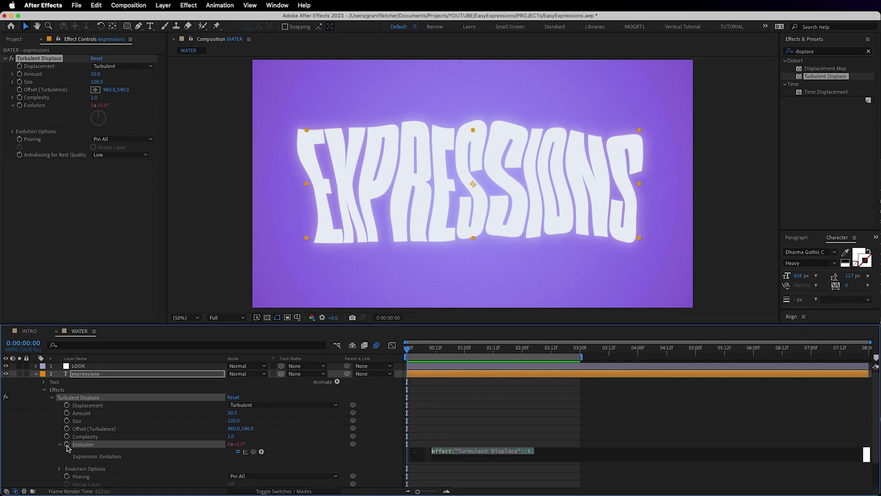
pyautogui.write('time*')
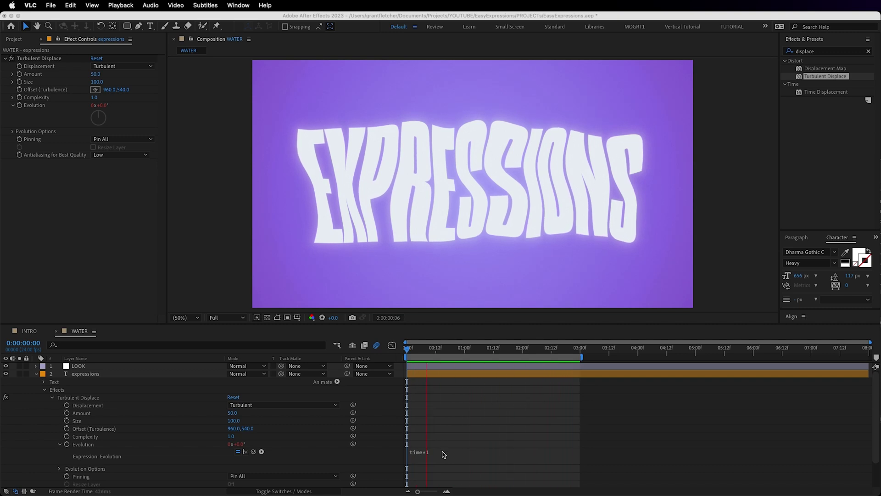
pyautogui.click(437, 451)
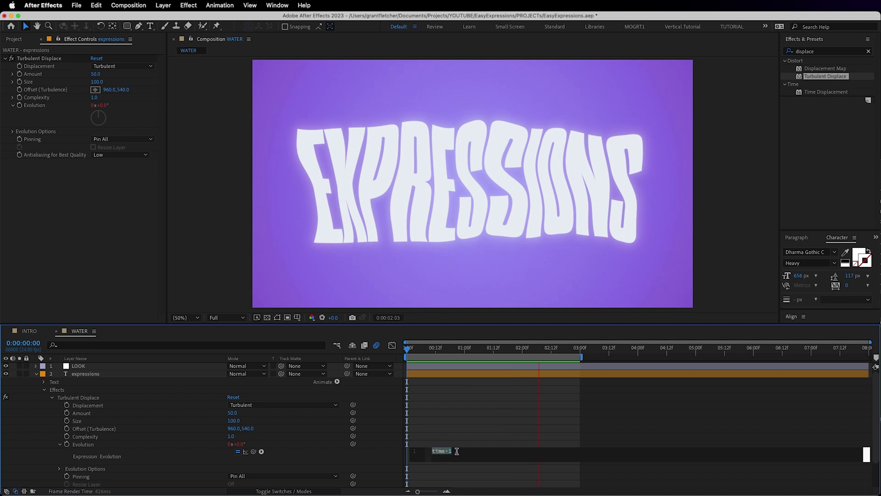
pyautogui.click(457, 451)
pyautogui.press('BackSpace')
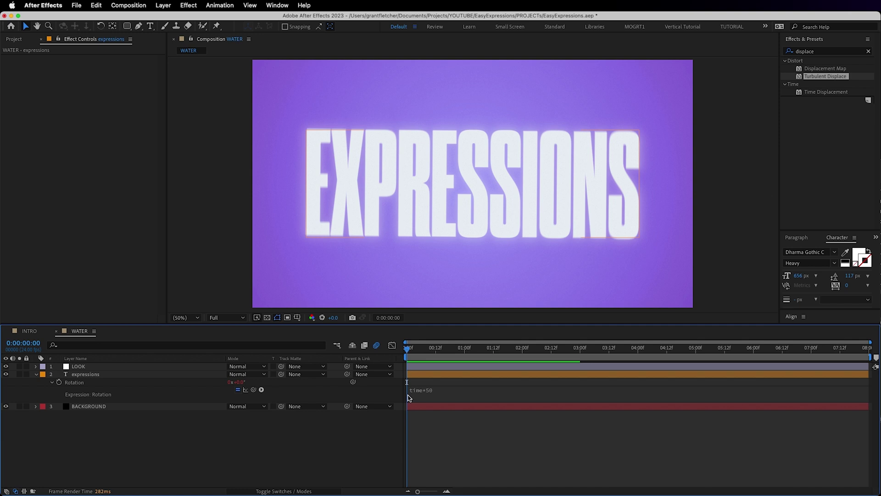
# - Change the Rotation expression from time*50 to time*360 and preview the spinning title
pyautogui.click(409, 397)
pyautogui.click(458, 388)
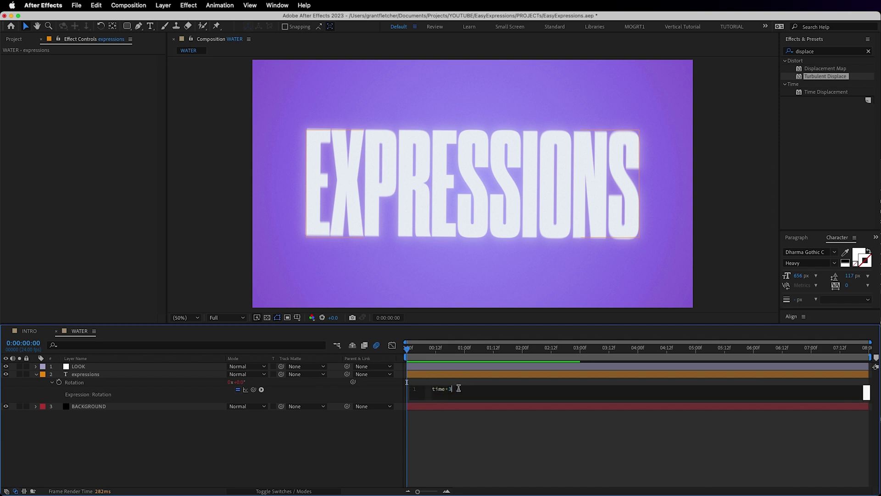
pyautogui.press('BackSpace')
pyautogui.press('BackSpace')
pyautogui.write('360')
pyautogui.click(480, 433)
pyautogui.press('space')
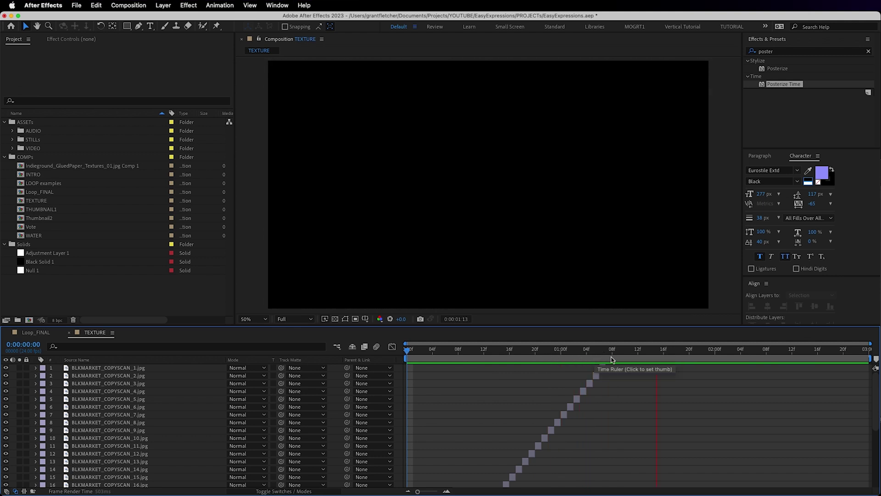
# - Trim the TEXTURE comp to a work area ending at 0:00:01:05
pyautogui.click(594, 357)
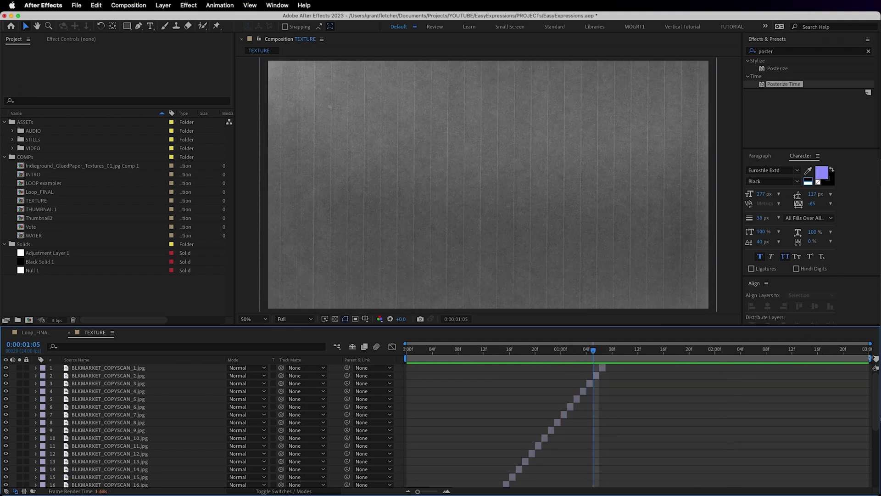
pyautogui.moveTo(872, 358); pyautogui.dragTo(614, 360)
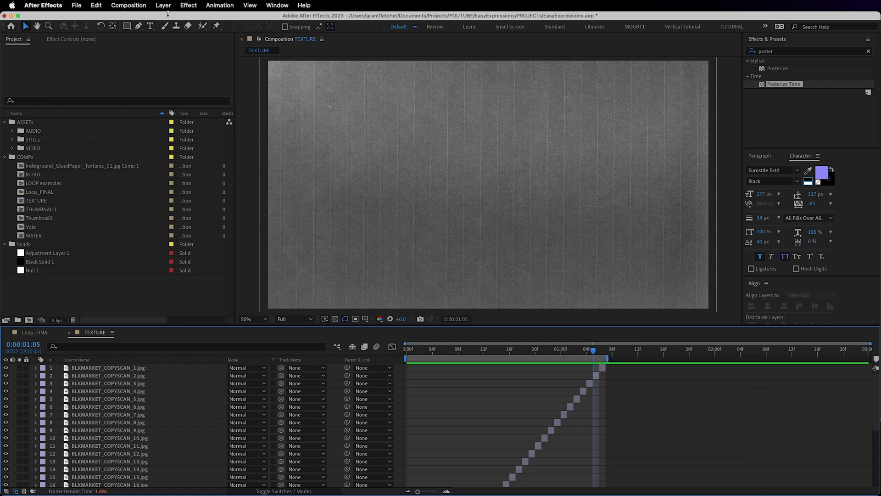
pyautogui.click(129, 5)
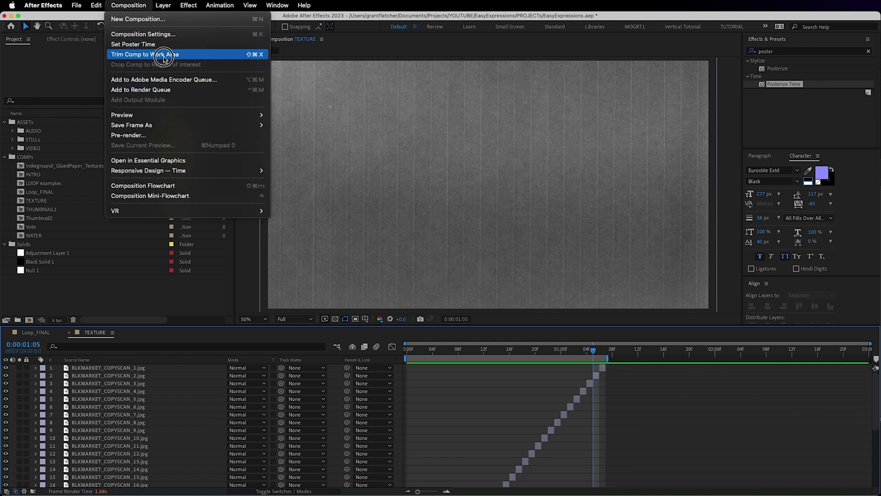
pyautogui.click(151, 54)
# - Place TEXTURE in Loop_FINAL, enable Time Remapping and give Time Remap a loopOut() expression
pyautogui.click(40, 334)
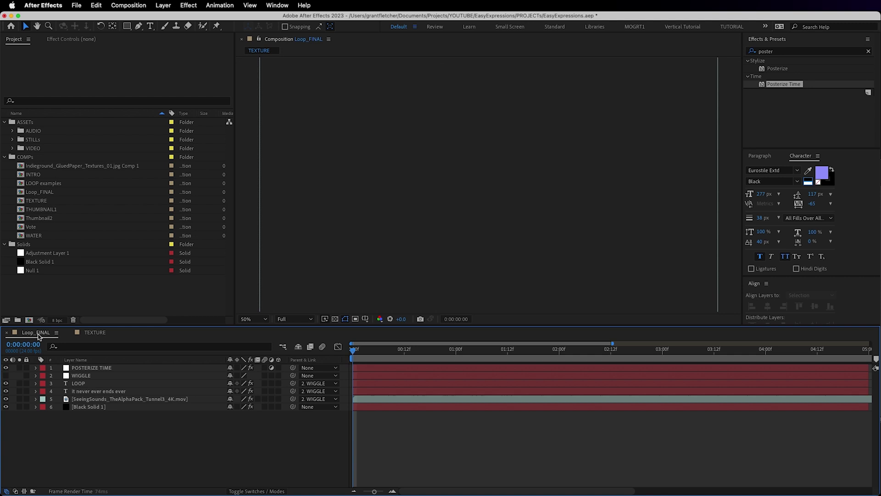
pyautogui.moveTo(43, 200); pyautogui.dragTo(91, 375)
pyautogui.press('super+Tab')
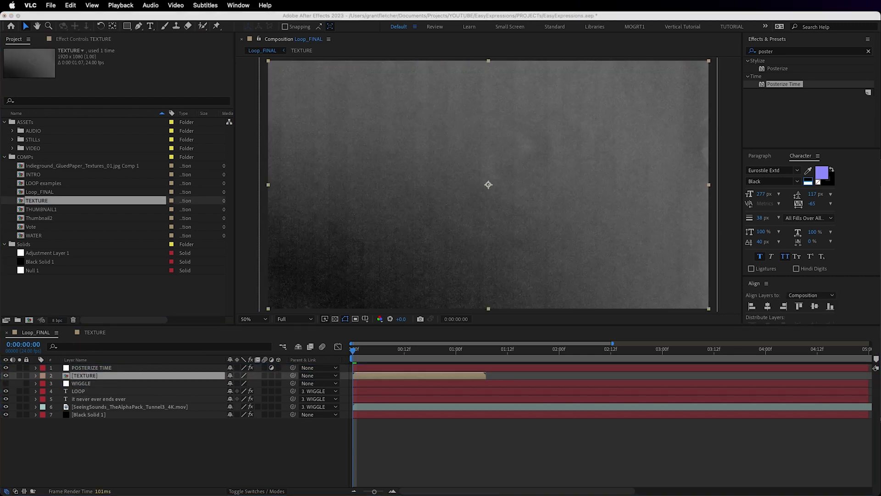
pyautogui.rightClick(121, 378)
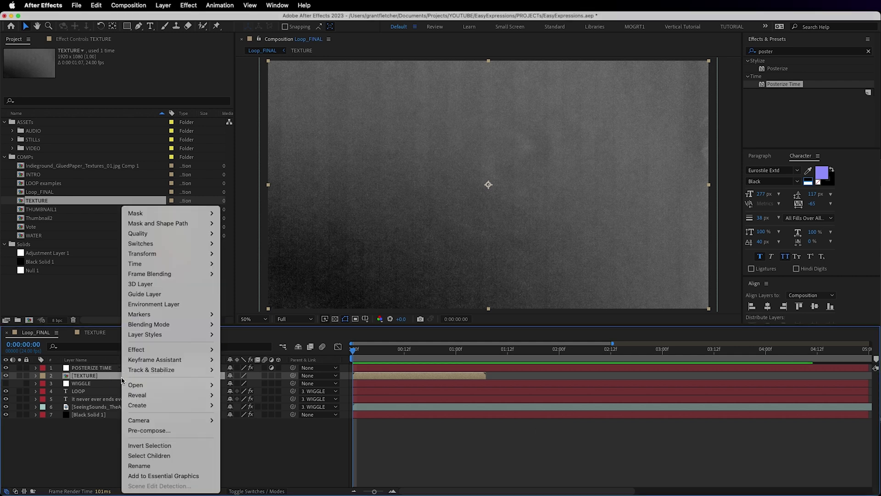
pyautogui.moveTo(166, 261)
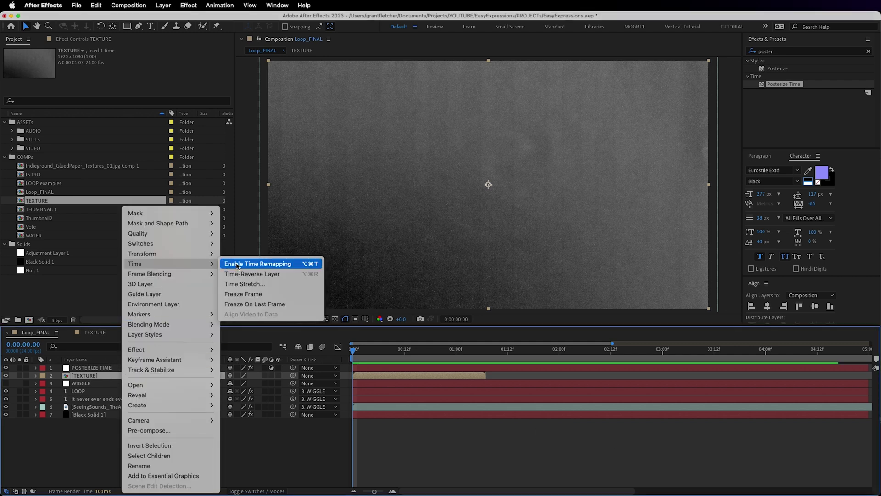
pyautogui.click(237, 265)
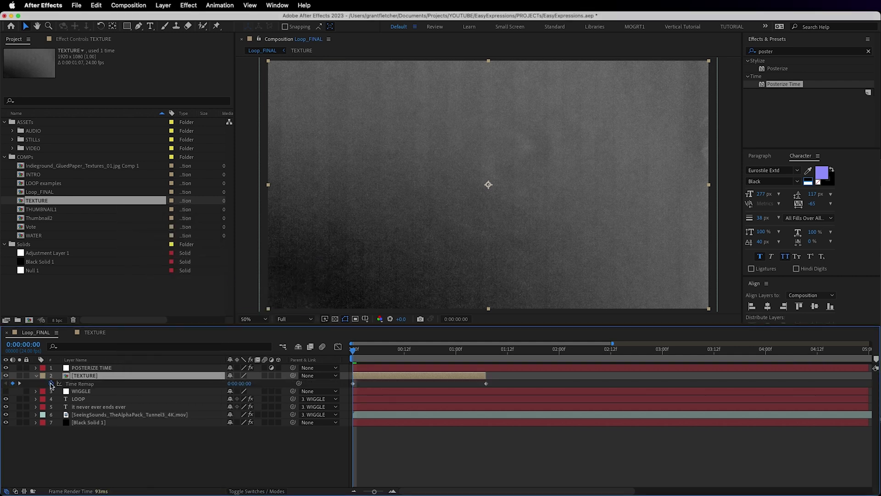
pyautogui.keyDown('alt'); pyautogui.click(51, 383); pyautogui.keyUp('alt')
pyautogui.write('loopOut(')
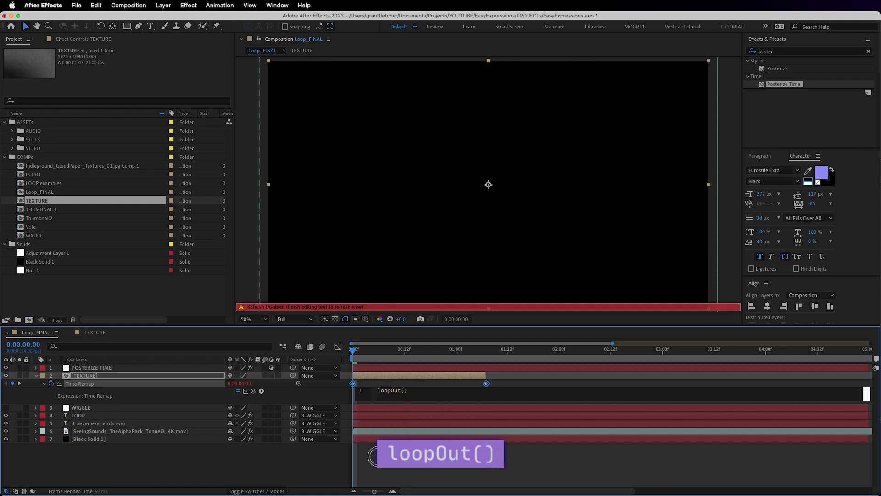
pyautogui.click(373, 456)
pyautogui.press('space')
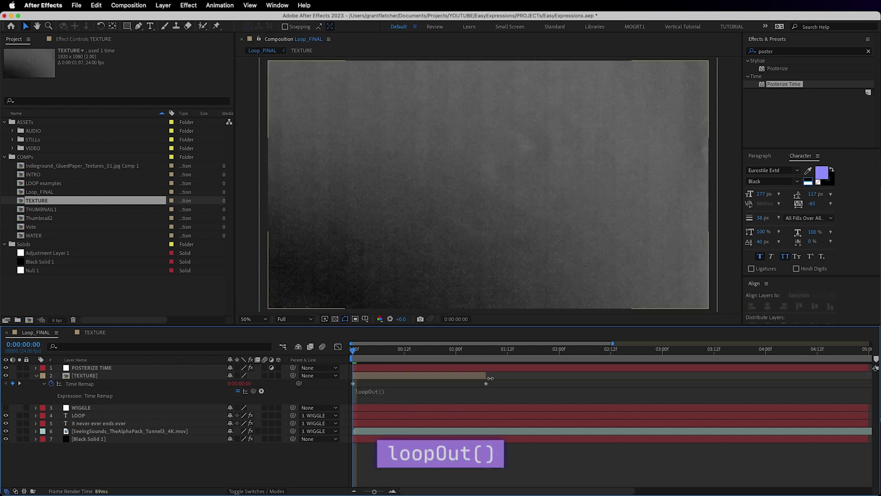
pyautogui.click(267, 487)
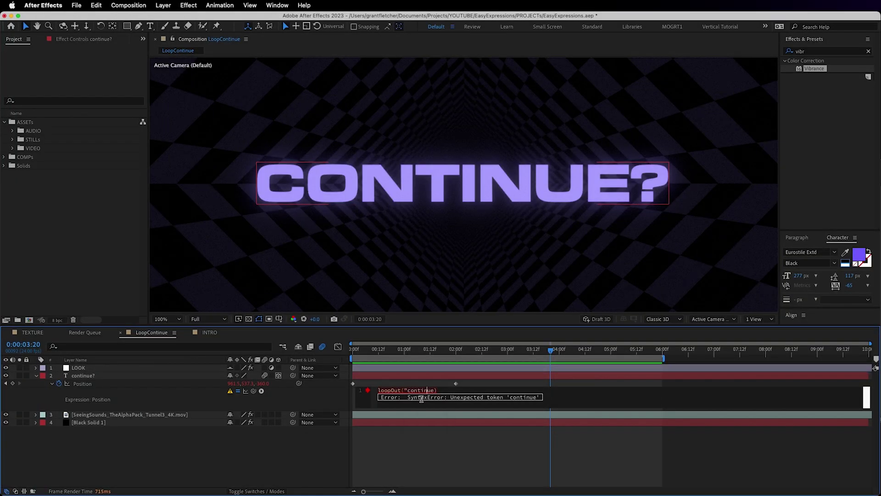
# - Add the missing closing bracket to loopOut("continue") and preview the continued motion
pyautogui.write(')')
pyautogui.click(501, 469)
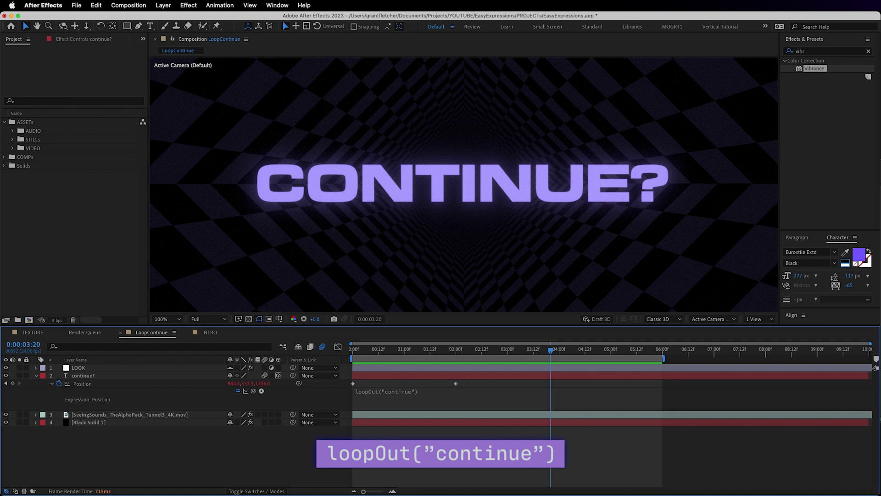
pyautogui.press('space')
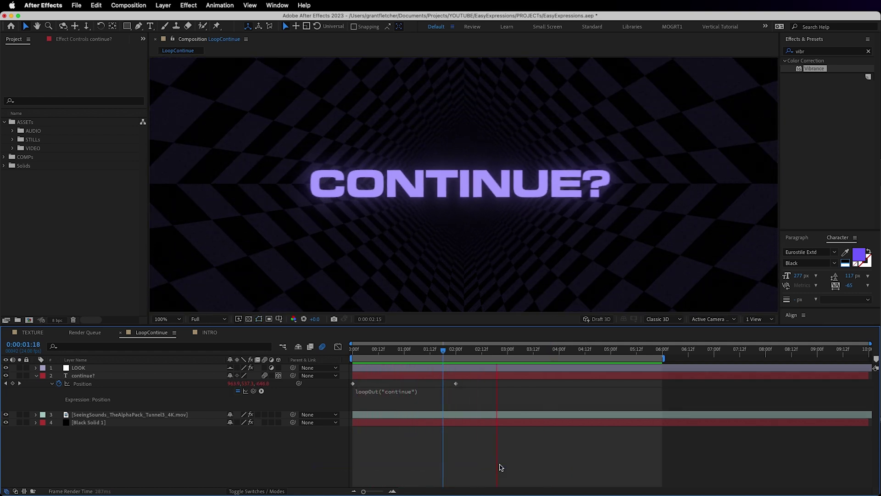
# - Move the second Position keyframe earlier, retype as lowercase loopout, and inspect the resulting error
pyautogui.moveTo(456, 384); pyautogui.dragTo(361, 383)
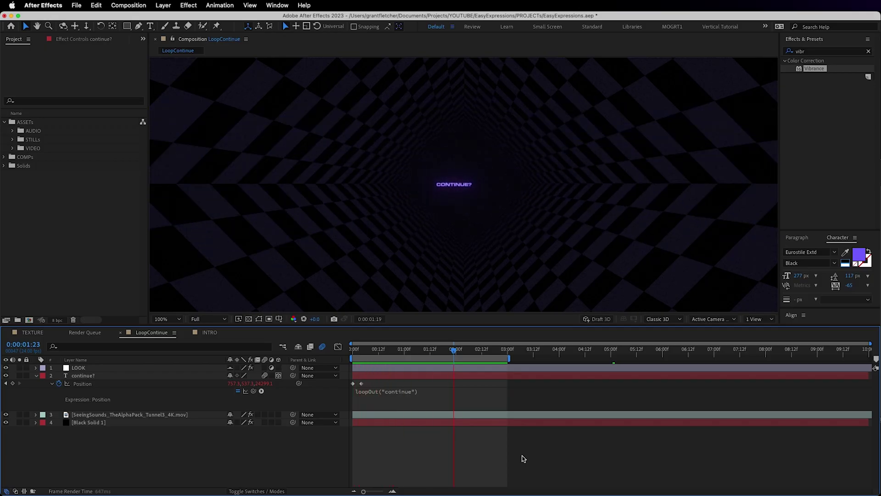
pyautogui.click(414, 392)
pyautogui.press('BackSpace')
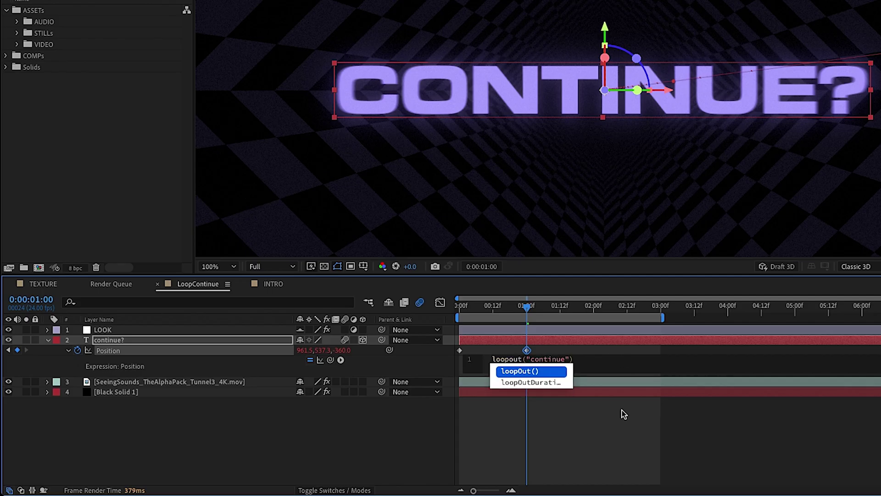
pyautogui.click(614, 419)
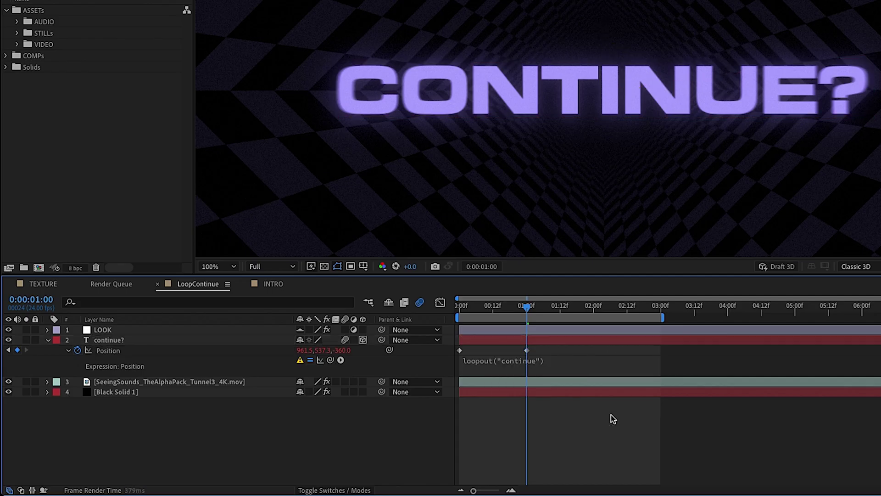
pyautogui.click(301, 362)
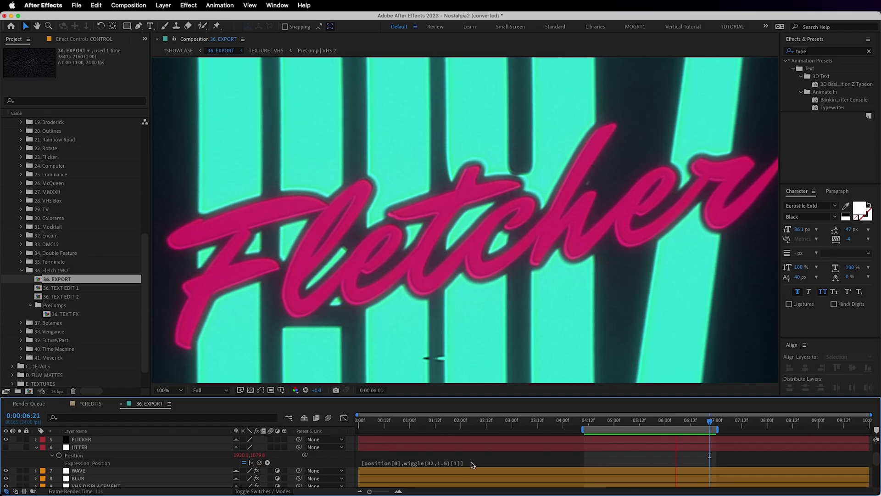
# - Select the JITTER layer's whole Position expression [position[0],wiggle(32,1.5)[1]]
pyautogui.click(472, 465)
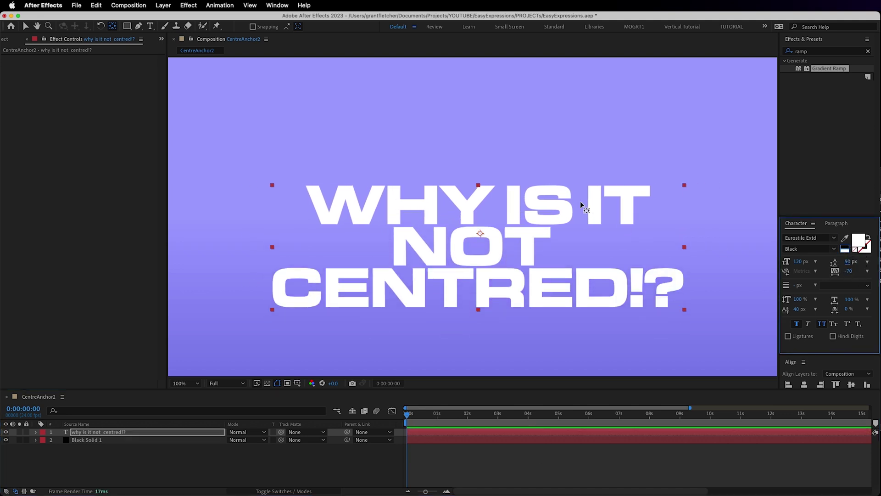
# - Rebreak the title text into WHY IS / IT NOT / CENTRED!?
pyautogui.doubleClick(74, 433)
pyautogui.press('Right')
pyautogui.press('Up')
pyautogui.press('Up')
pyautogui.press('Left')
pyautogui.press('Left')
pyautogui.press('Return')
pyautogui.press('Right')
pyautogui.press('Right')
pyautogui.press('Right')
pyautogui.press('BackSpace')
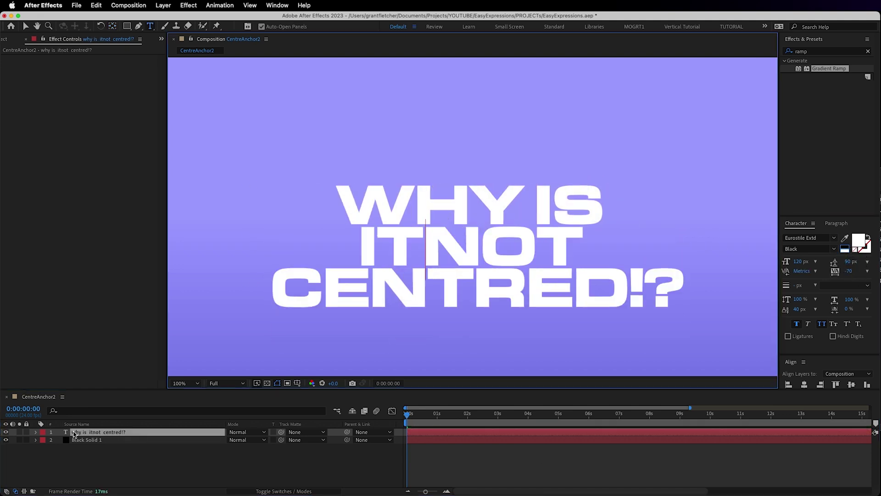
pyautogui.press('Escape')
pyautogui.press('y')
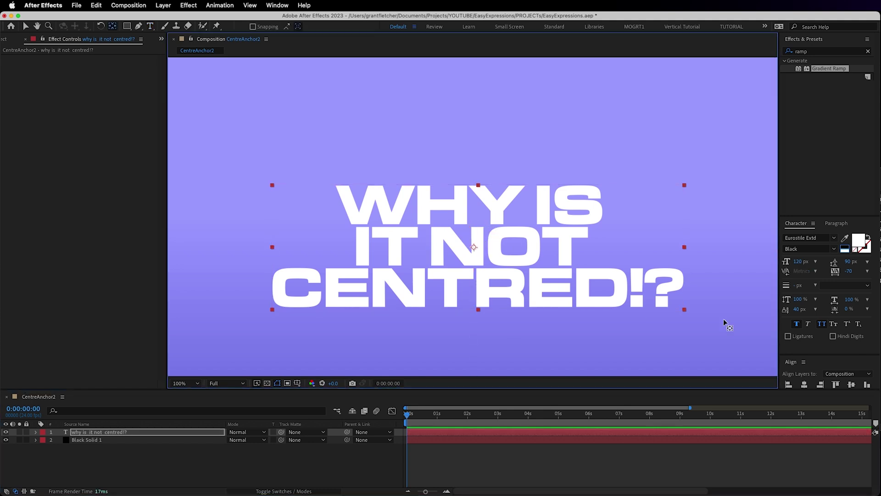
# - Centre the title horizontally and vertically and turn on the Title/Action Safe guides
pyautogui.click(804, 384)
pyautogui.click(852, 384)
pyautogui.click(297, 383)
pyautogui.click(317, 388)
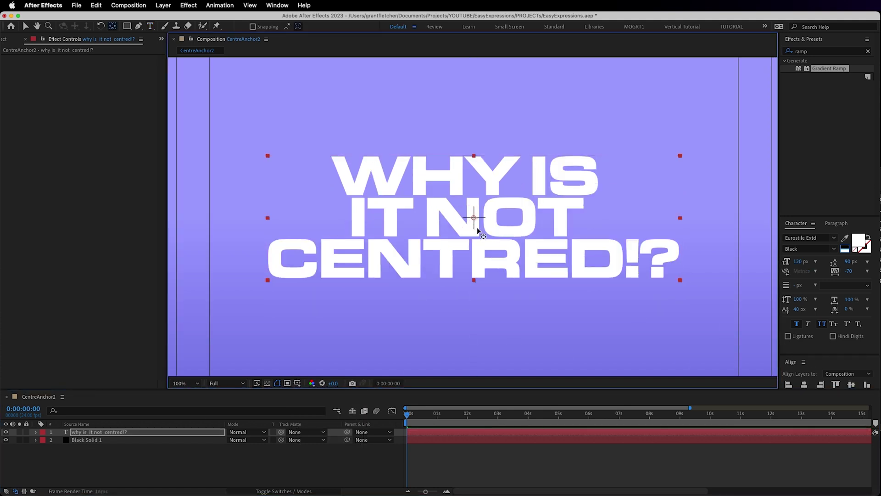
# - Test-rotate the title to expose its off-centre pivot, reset to 0°, and move the anchor to its centre
pyautogui.press('r')
pyautogui.click(240, 439)
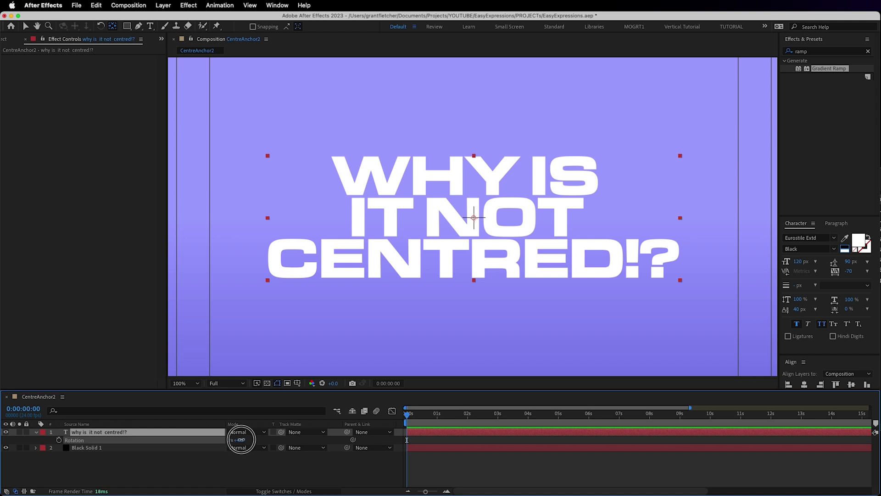
pyautogui.moveTo(239, 439); pyautogui.dragTo(225, 439)
pyautogui.press('super+z')
pyautogui.press('r')
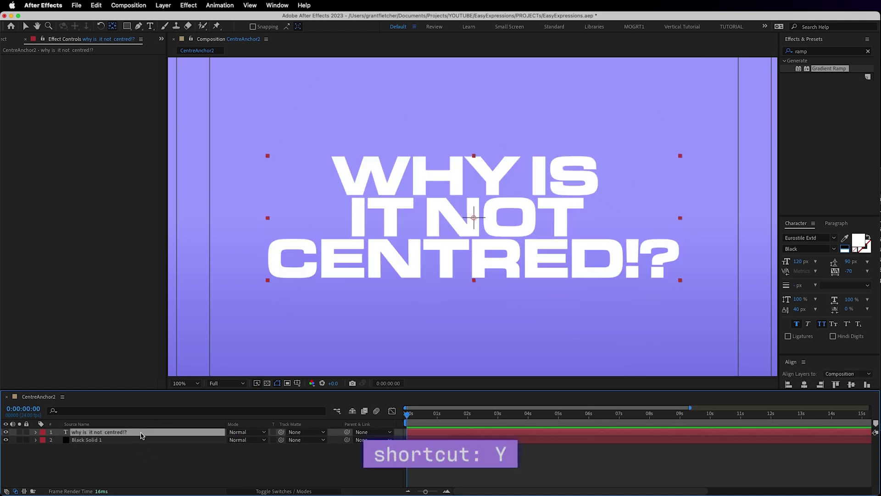
pyautogui.click(474, 218)
pyautogui.press('r')
pyautogui.moveTo(239, 439); pyautogui.dragTo(248, 435)
pyautogui.moveTo(222, 435); pyautogui.dragTo(234, 434)
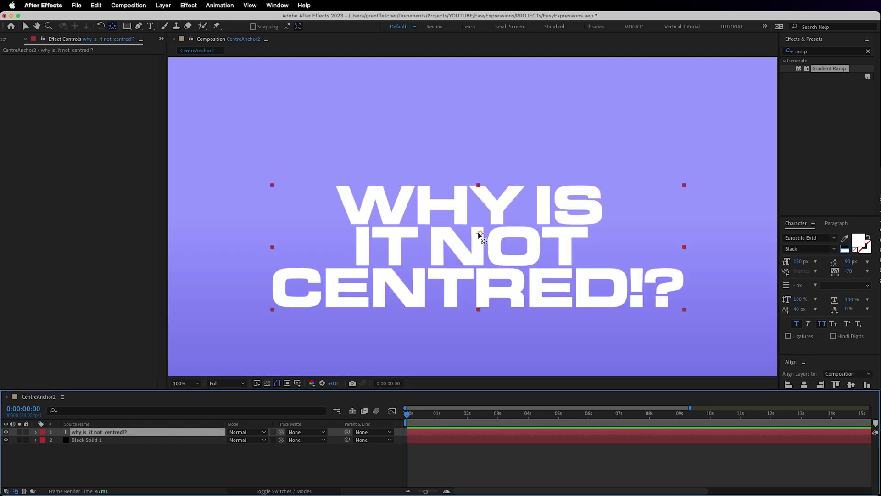
pyautogui.moveTo(477, 233); pyautogui.dragTo(485, 246)
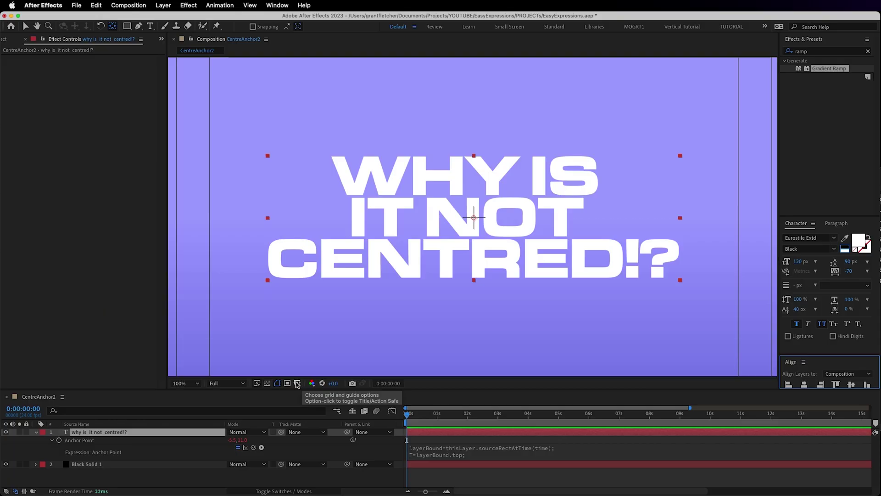
# - Hide the safe-area guides and set the title font to Nimbus Sans Extd Black
pyautogui.click(297, 383)
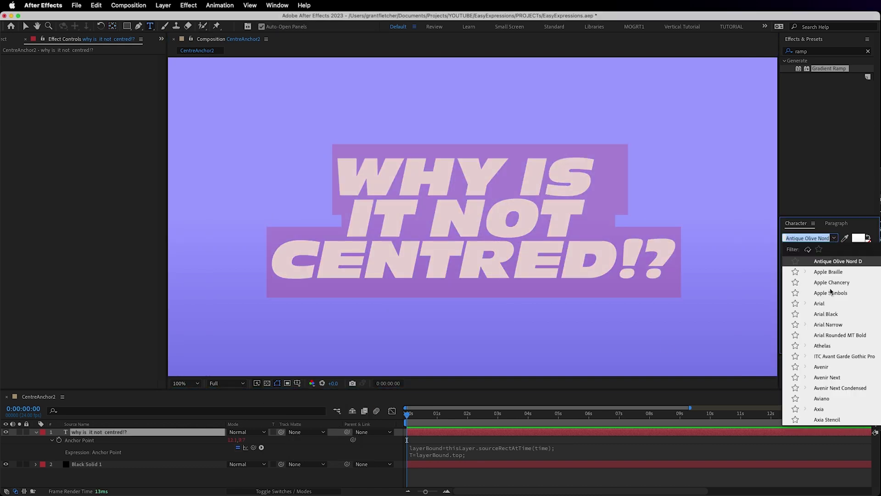
pyautogui.click(847, 326)
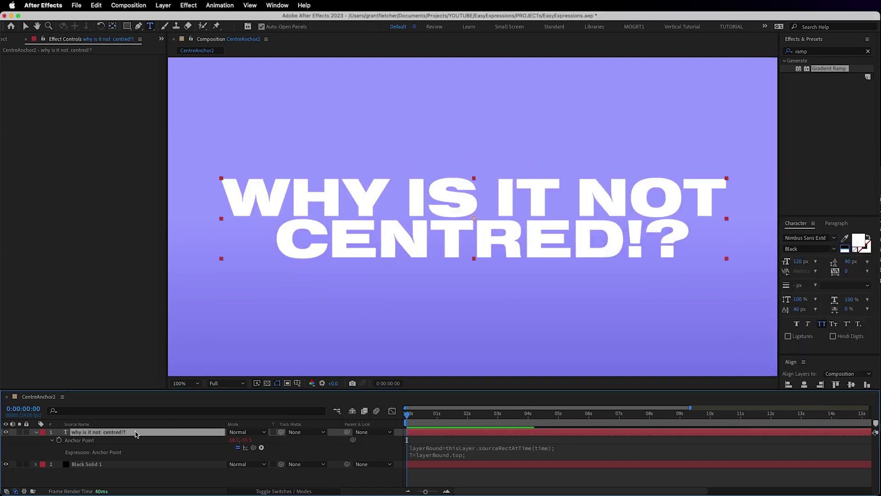